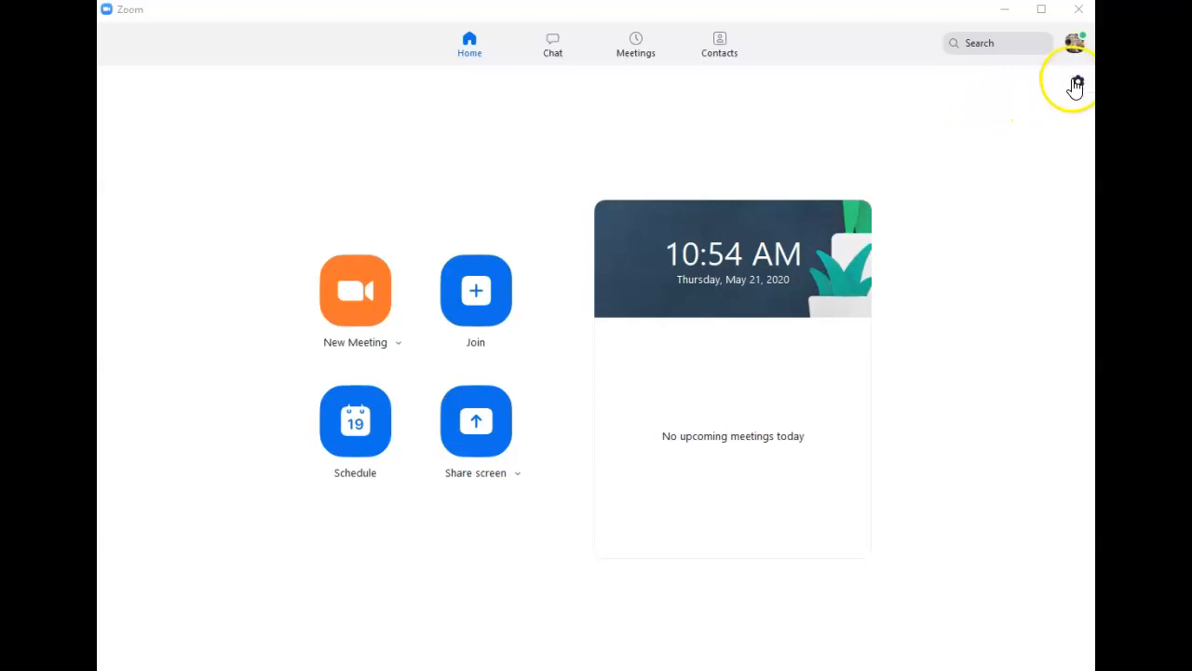
Open the Recording section of the Zoom settings.
left_click(1078, 84)
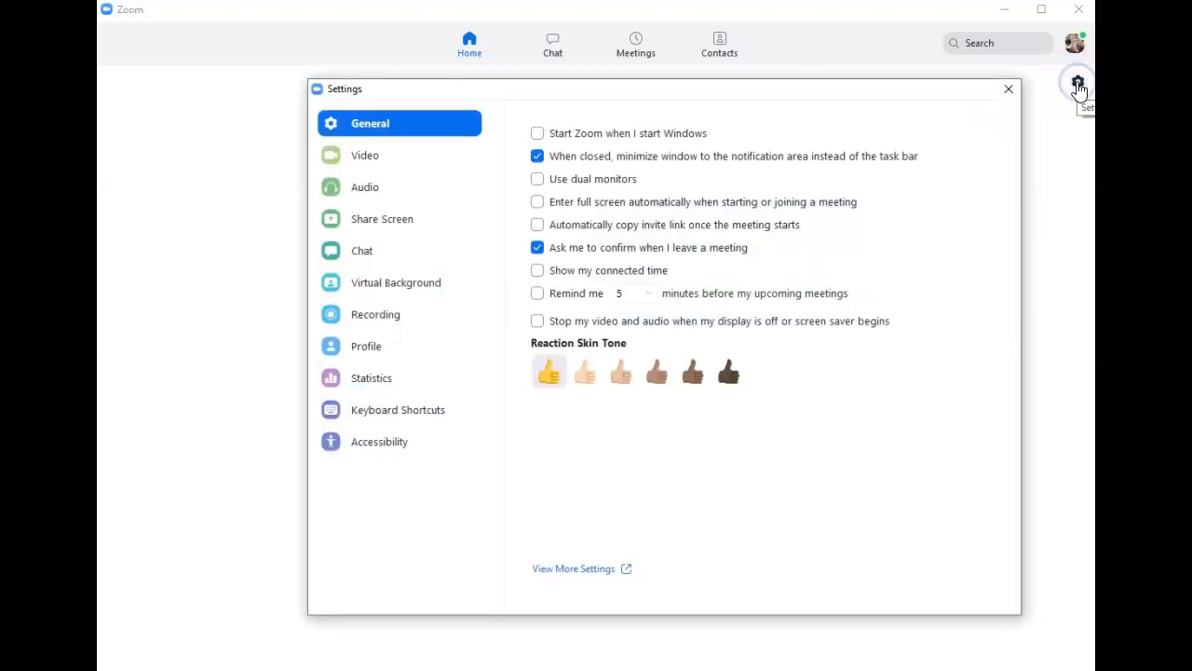
left_click(366, 316)
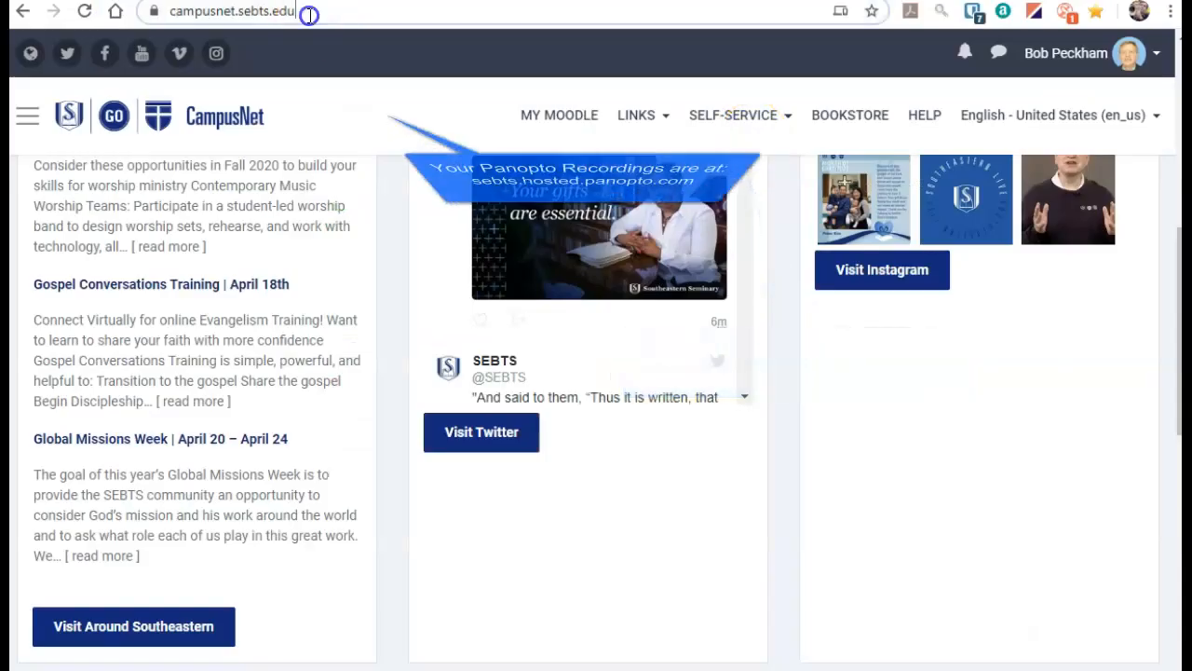
Switch to the web browser and go to the Panopto site at sebts.hosted.panopto.com.
left_click(186, 13)
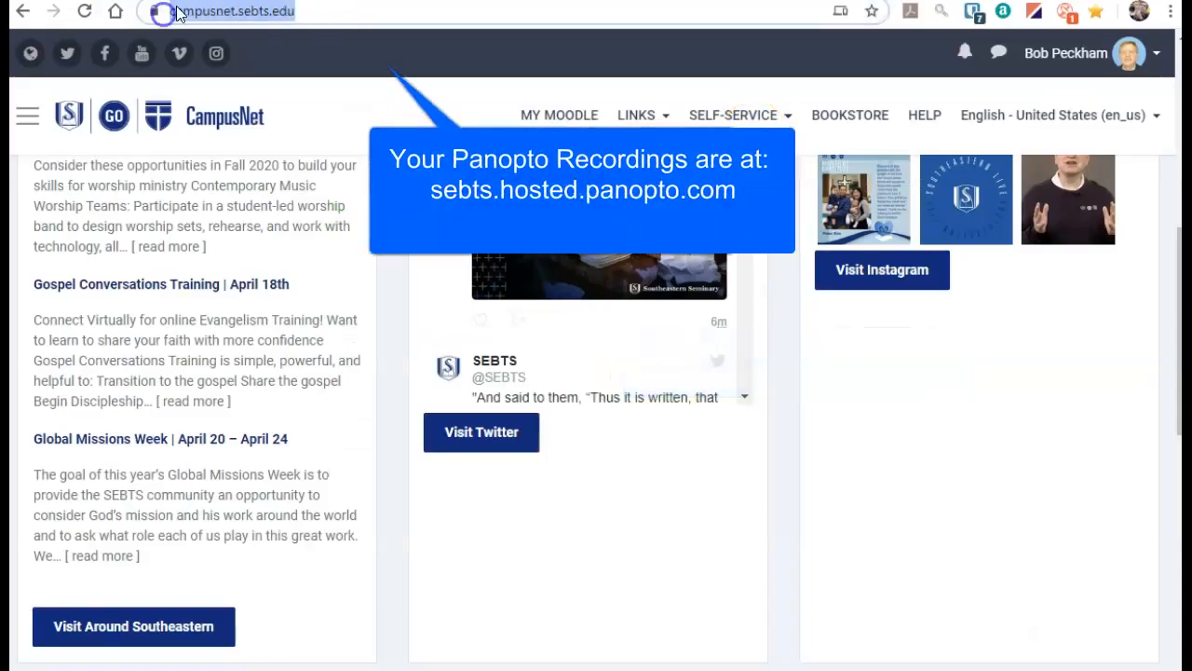
type("sebts")
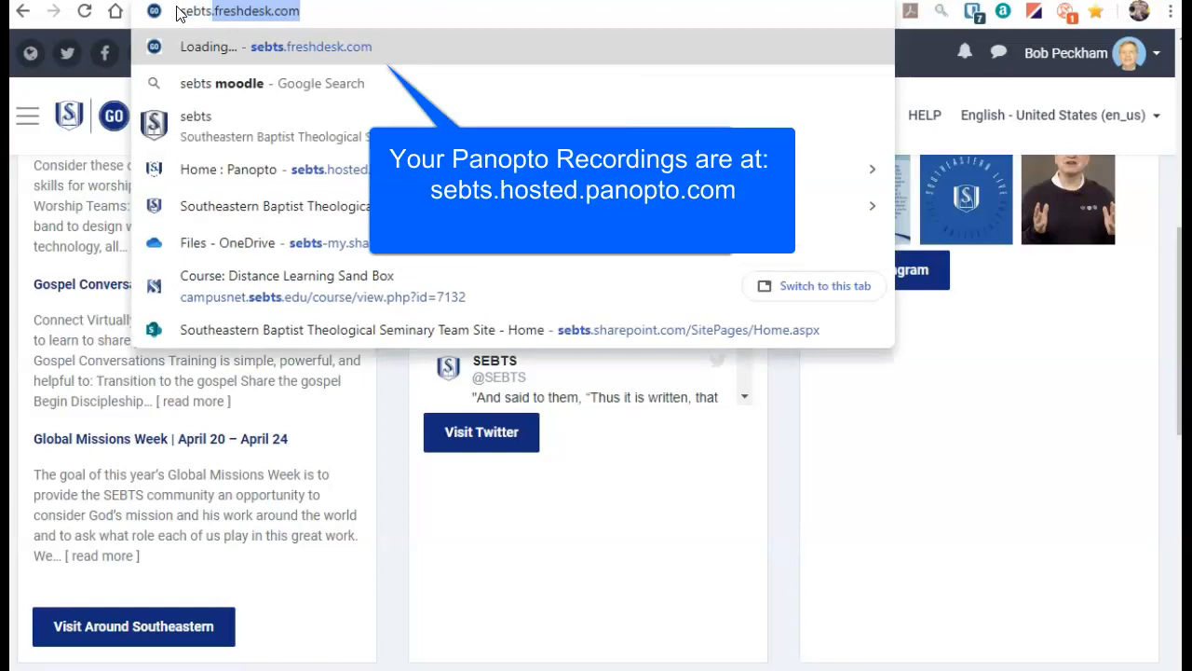
type(".hosted")
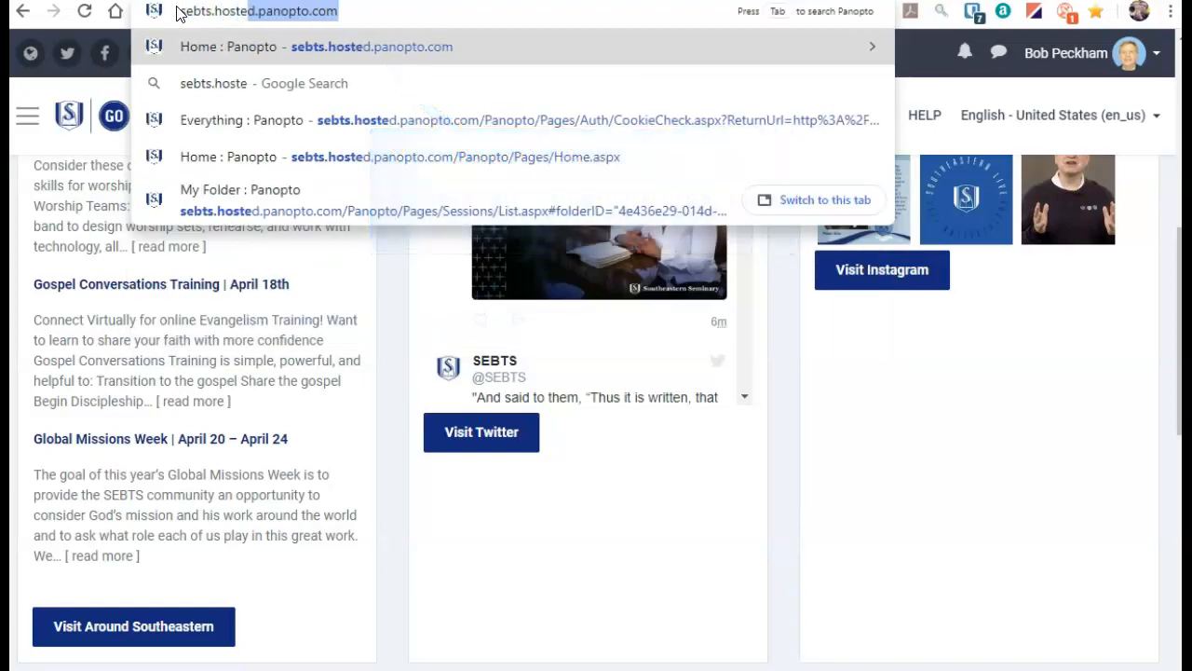
key("Return")
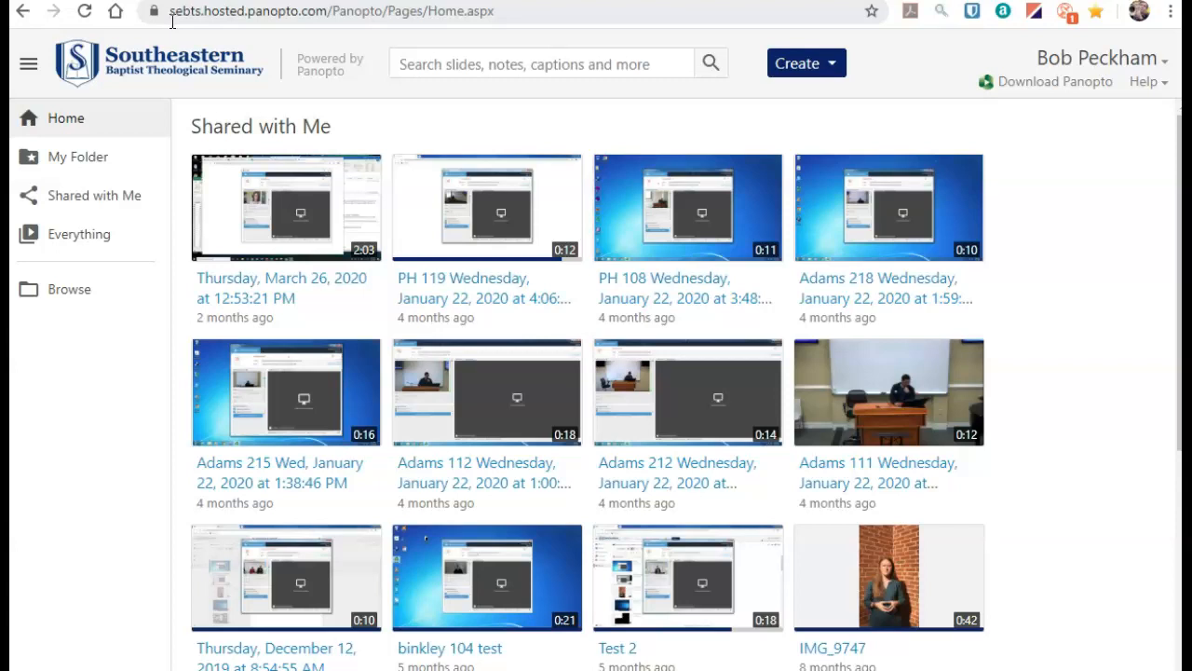
Start a media upload and choose the Distance Learning SandBox folder as its destination.
left_click(805, 73)
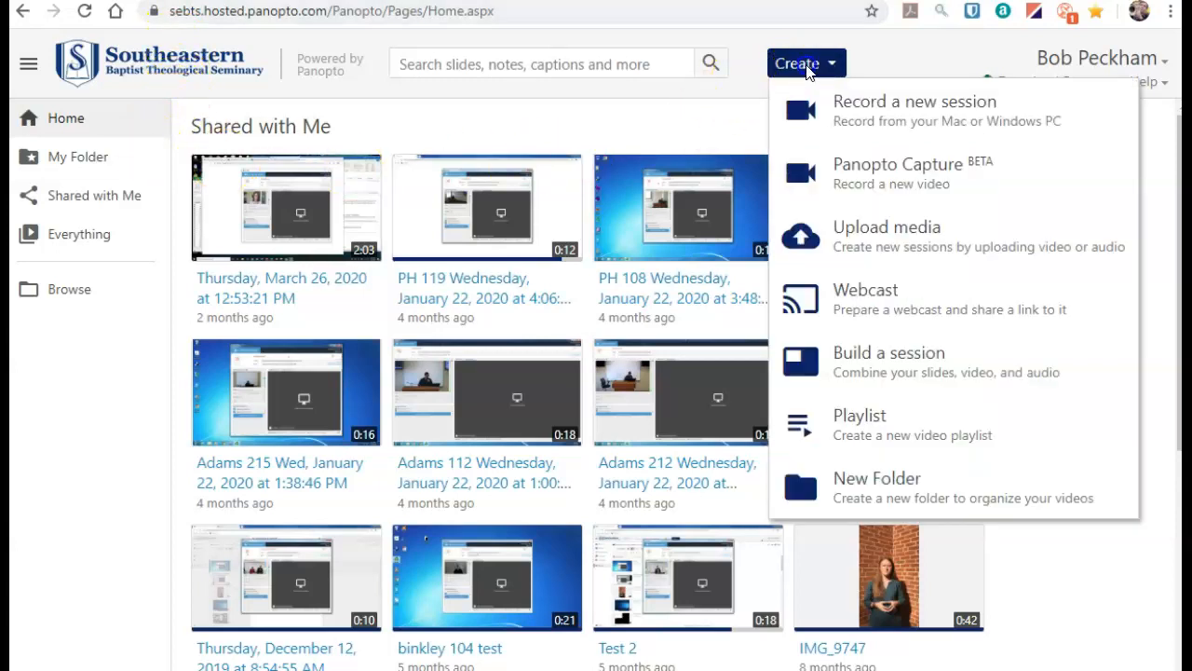
left_click(876, 232)
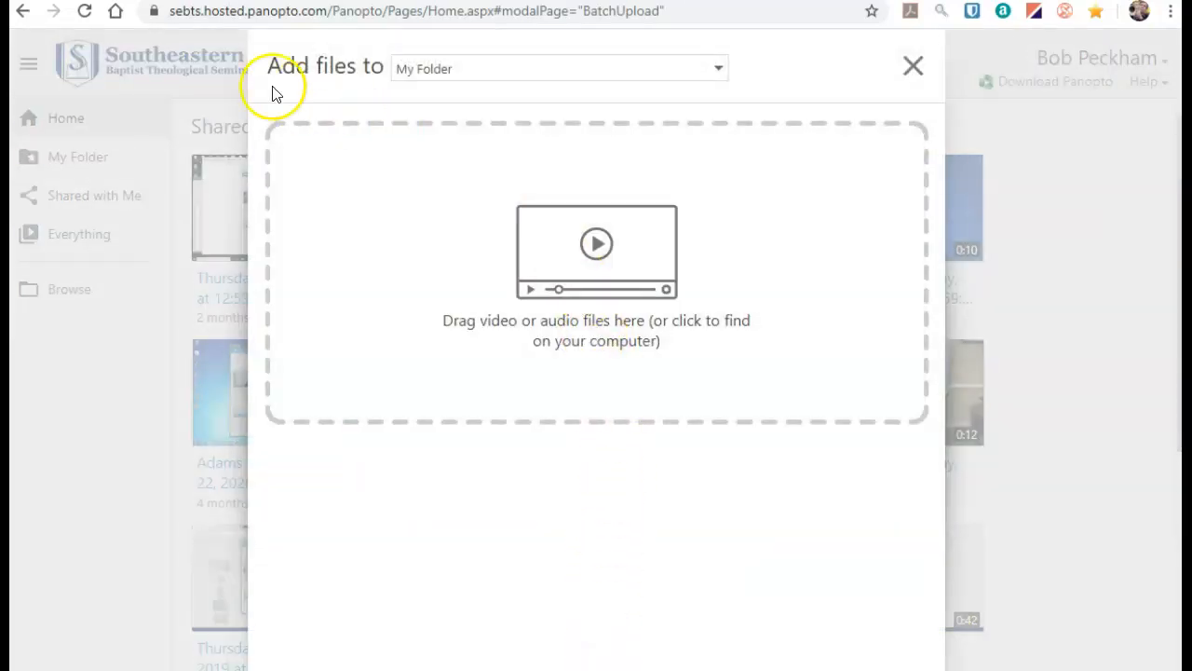
left_click(718, 68)
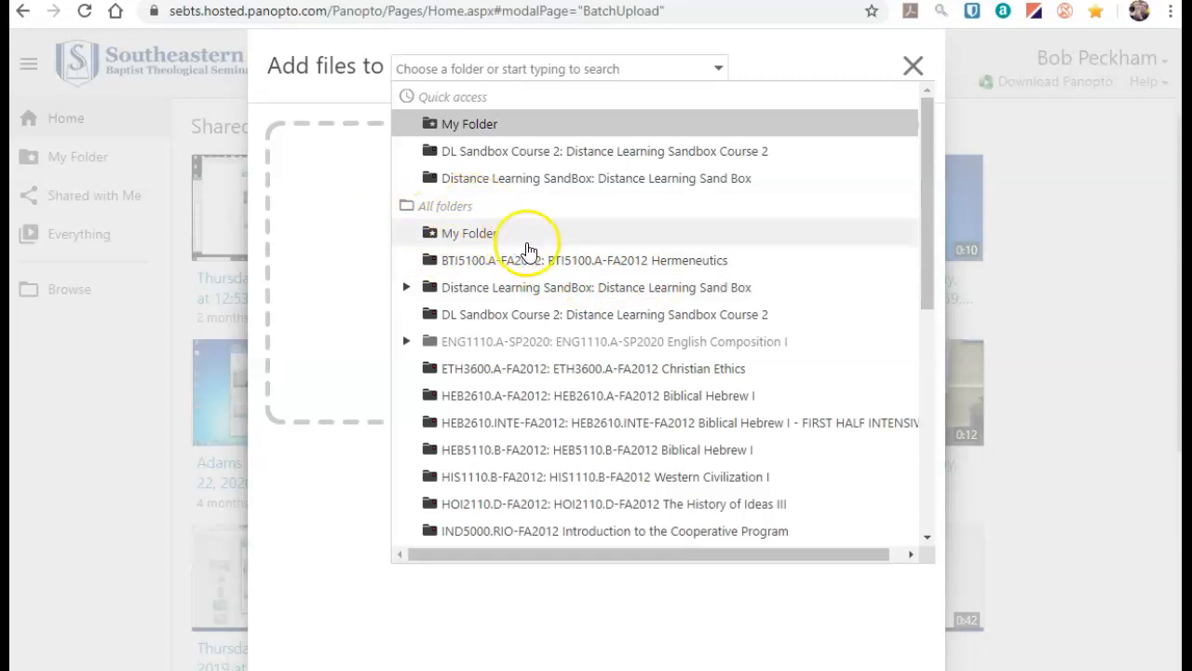
left_click(548, 289)
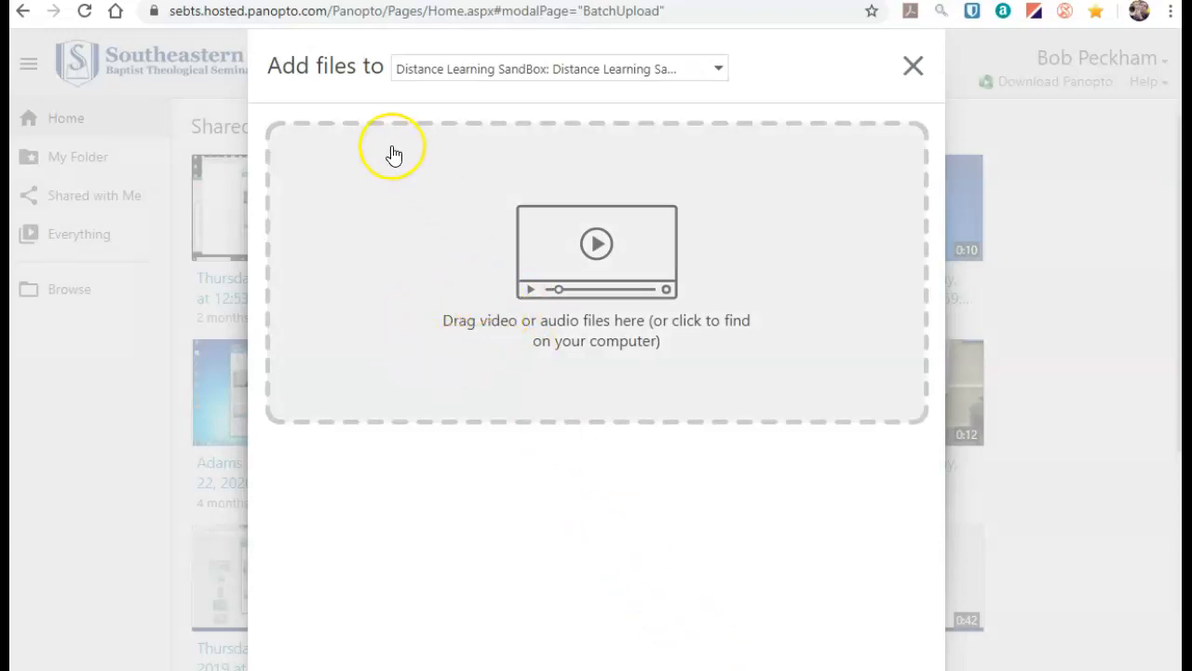
Upload zoom_0.mp4 from the latest 2020-05-20 meeting folder in Documents > Zoom and close the upload window.
left_click(686, 337)
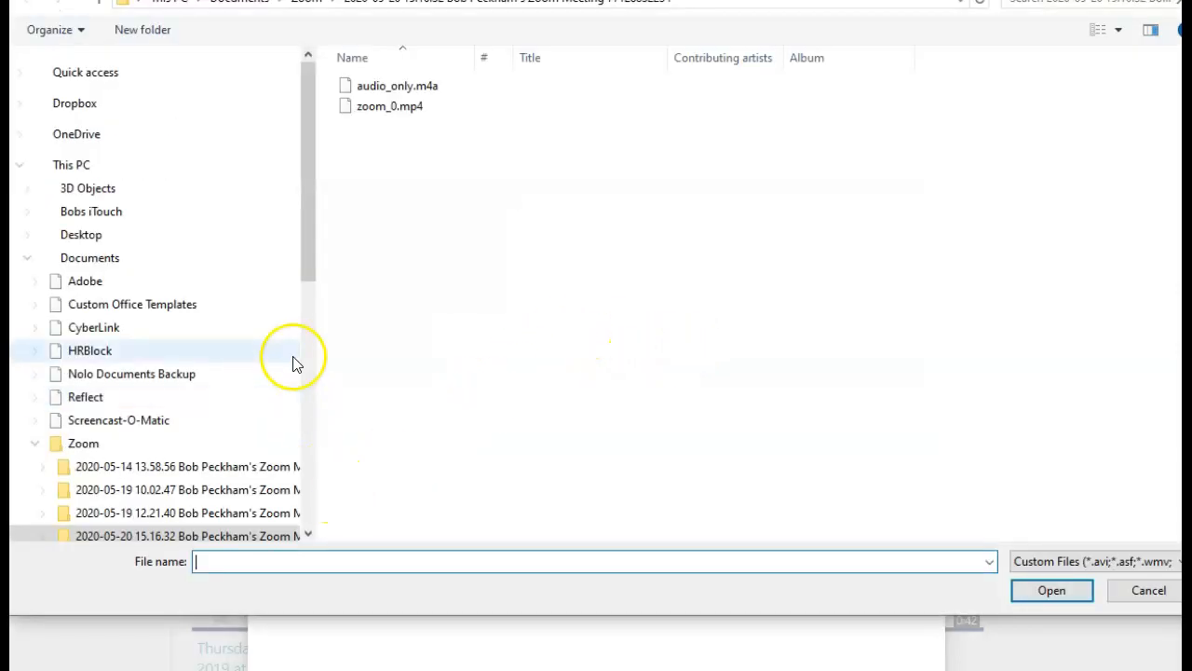
left_click_drag(311, 266, 289, 248)
left_click(154, 382)
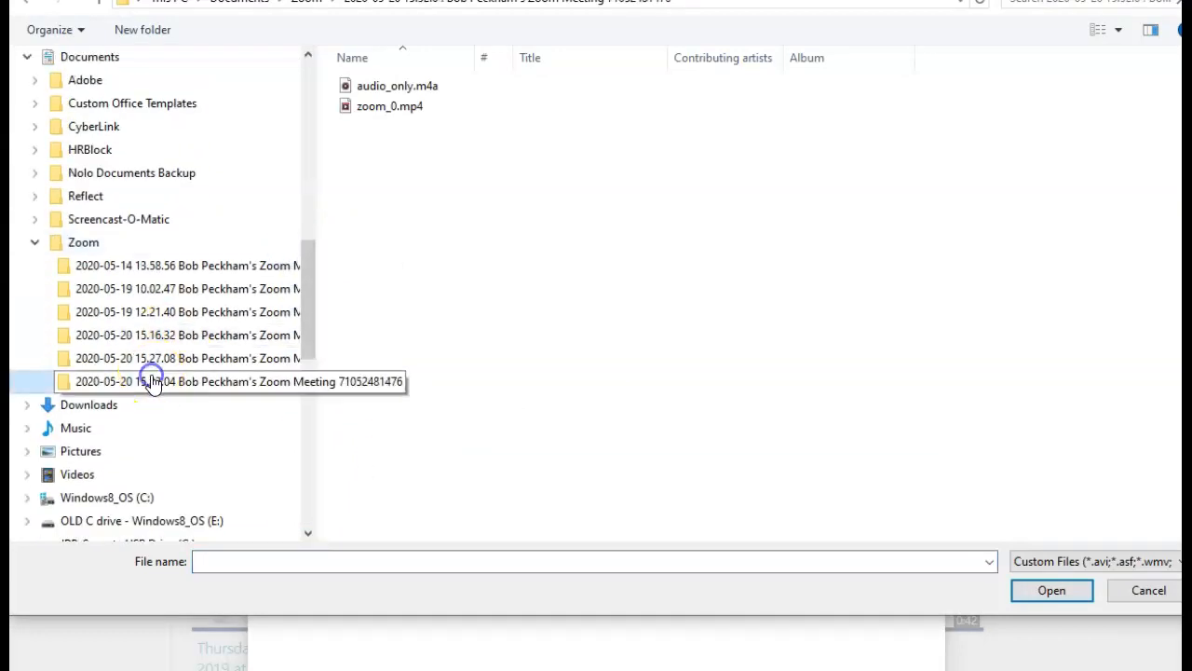
left_click(400, 108)
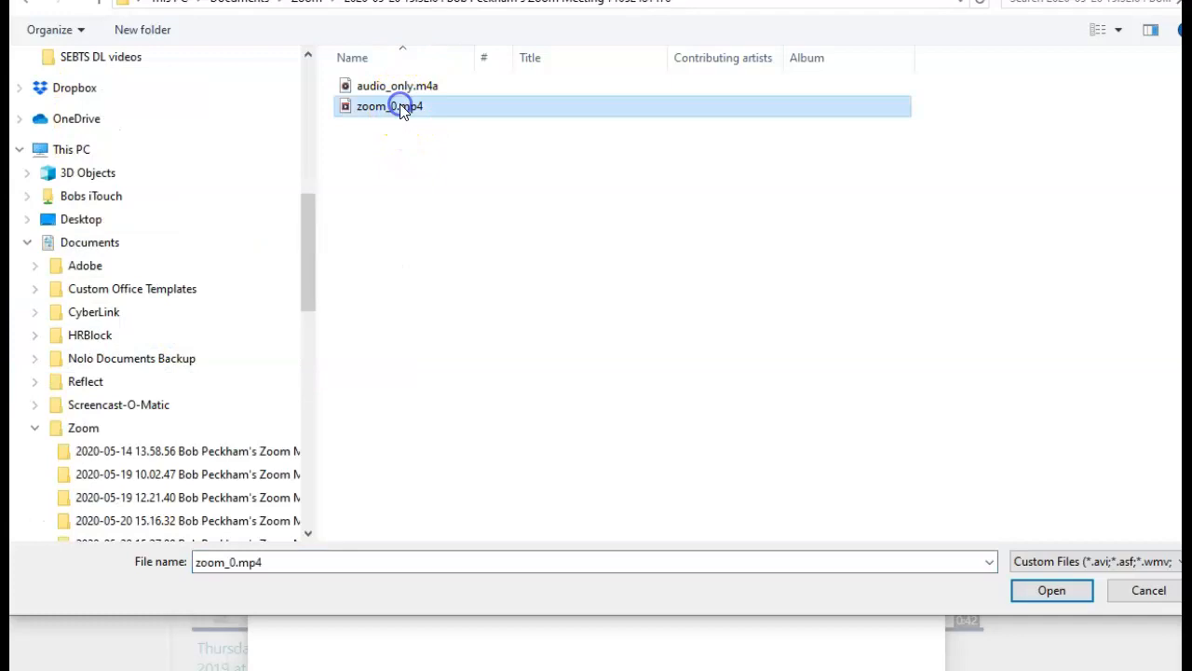
left_click(1055, 591)
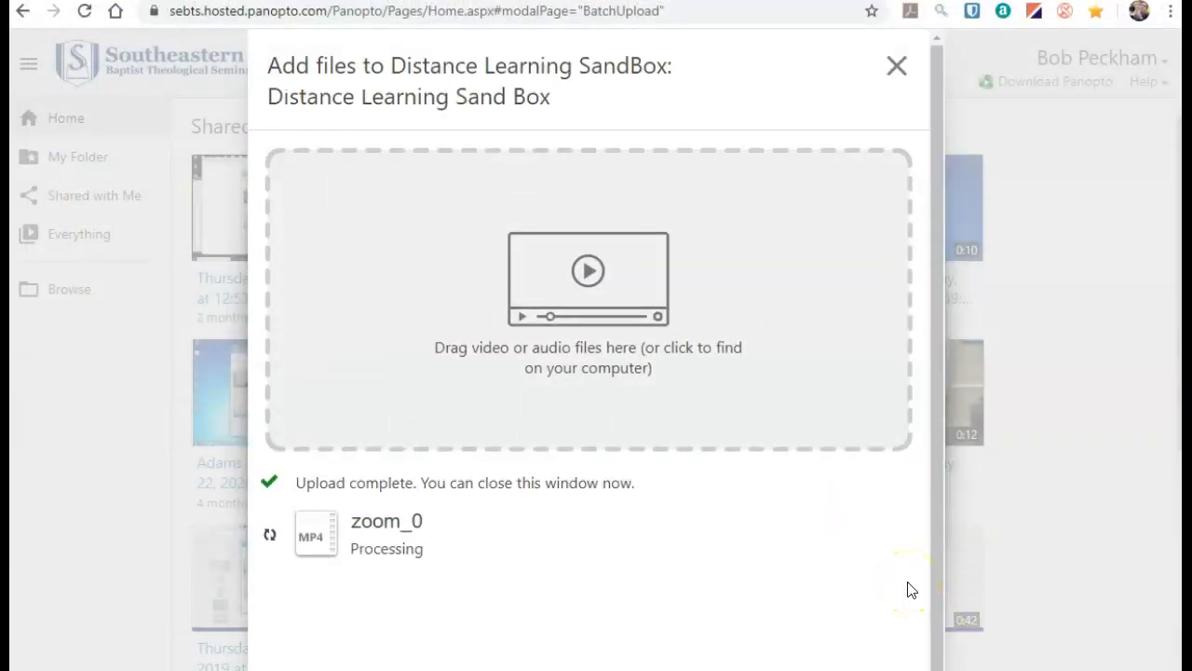
left_click(836, 573)
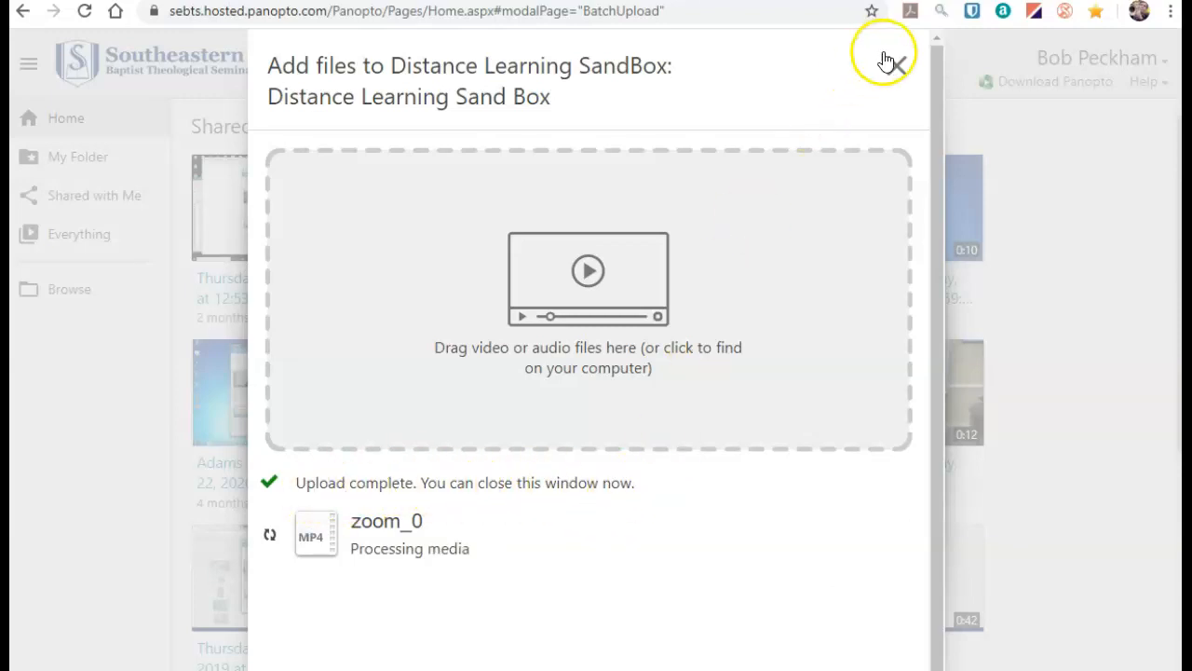
left_click(908, 75)
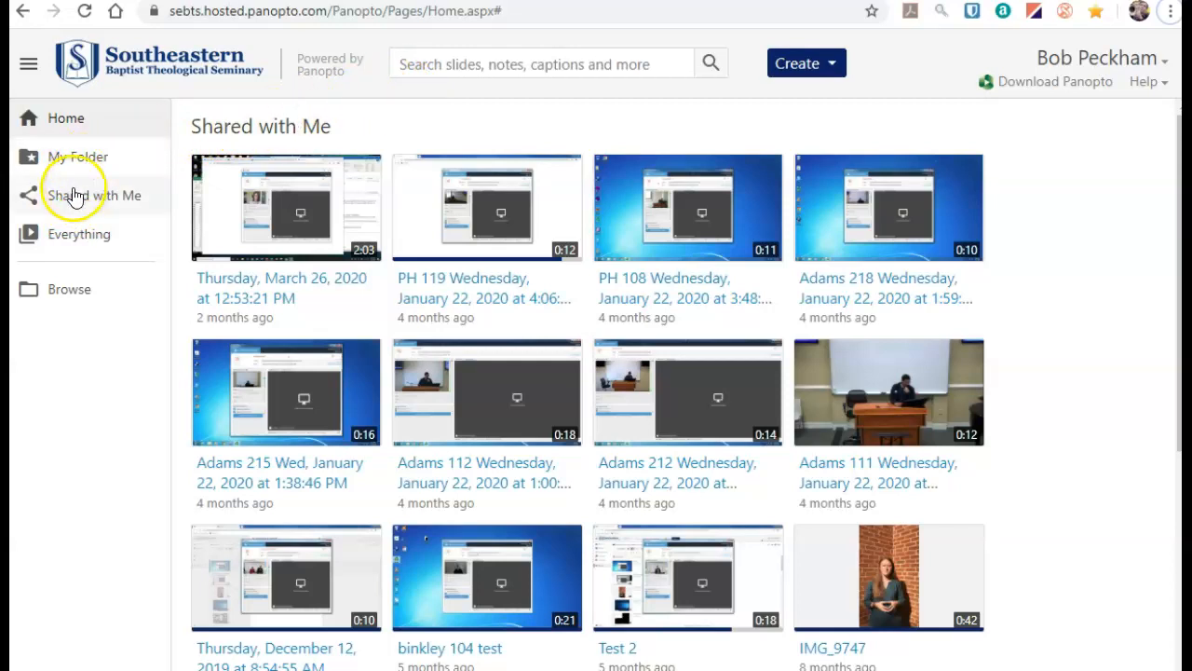
Browse to the Distance Learning SandBox folder and open the settings of the zoom_0 recording.
left_click(74, 292)
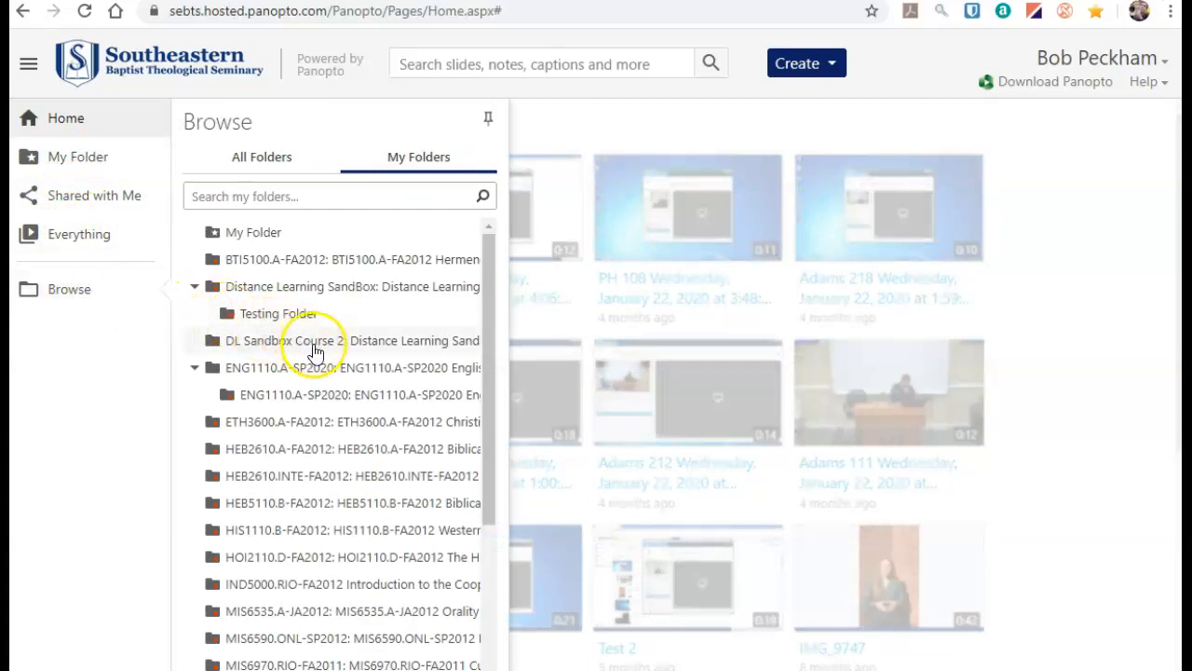
left_click(315, 291)
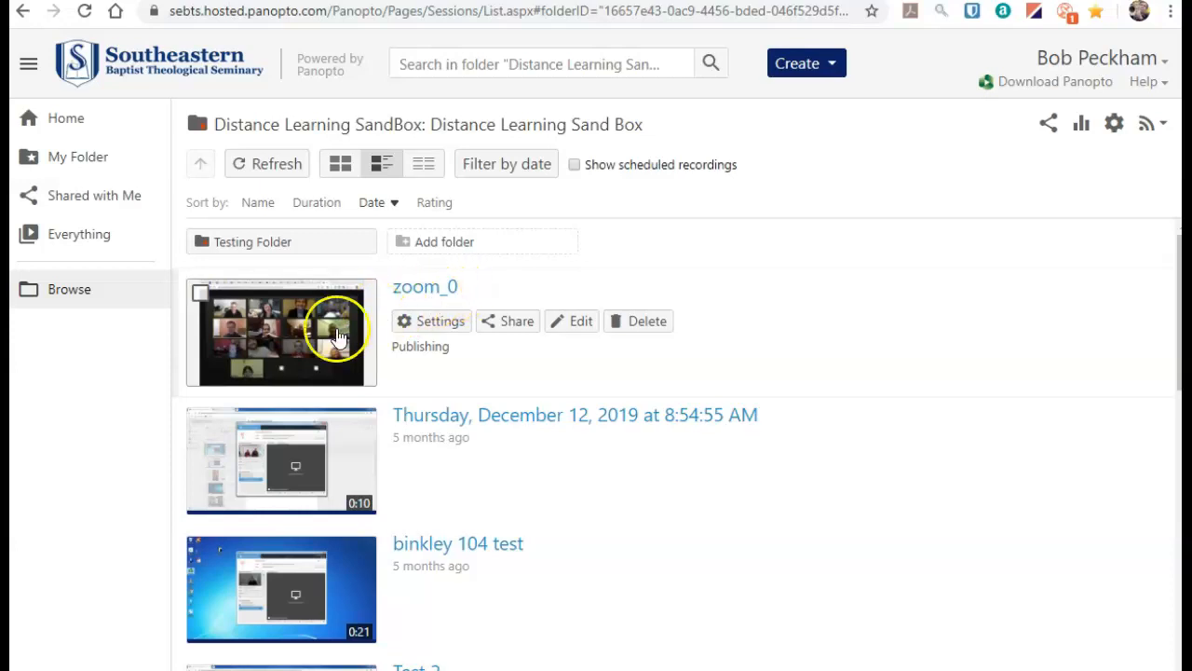
left_click(418, 320)
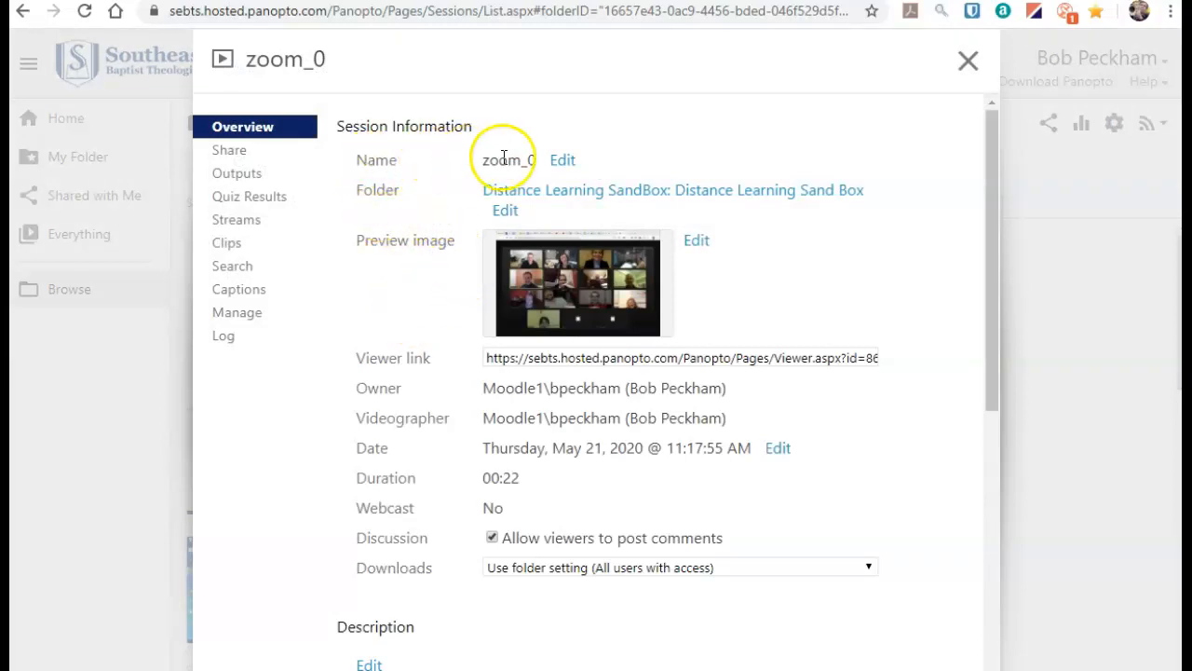
Rename the zoom_0 recording as "Zoom Meeting of 5/19/2020 on Class Policies", save the name and close its settings.
left_click(561, 162)
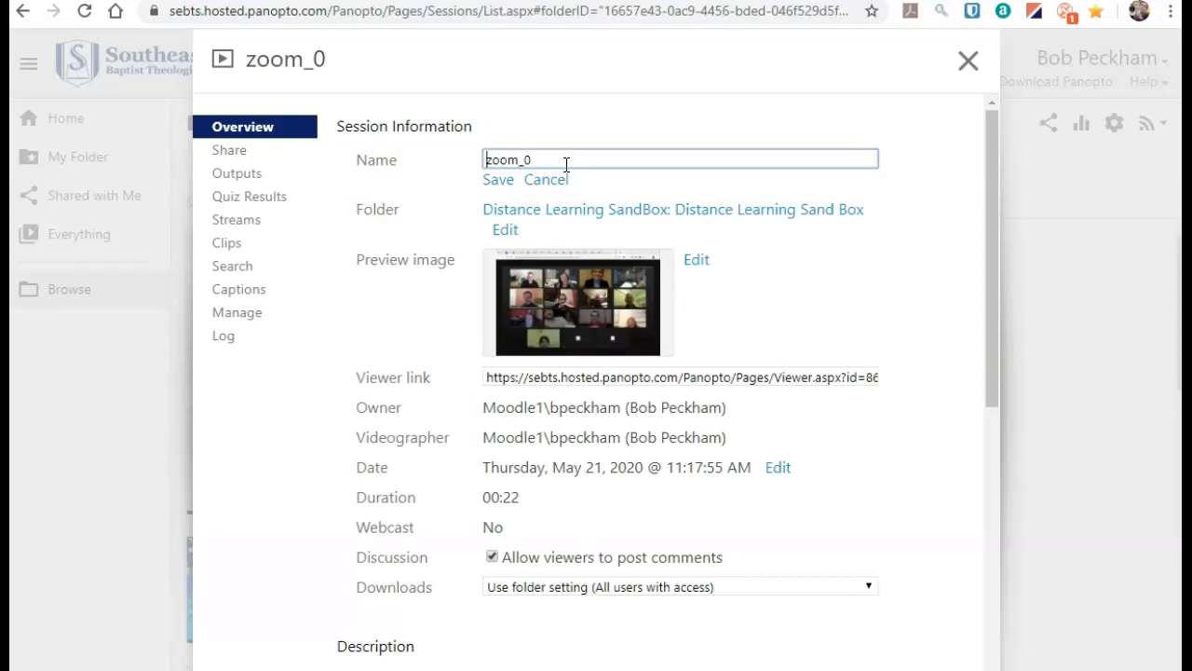
type("Zoom ")
type("Meeting of ")
type("5/19/")
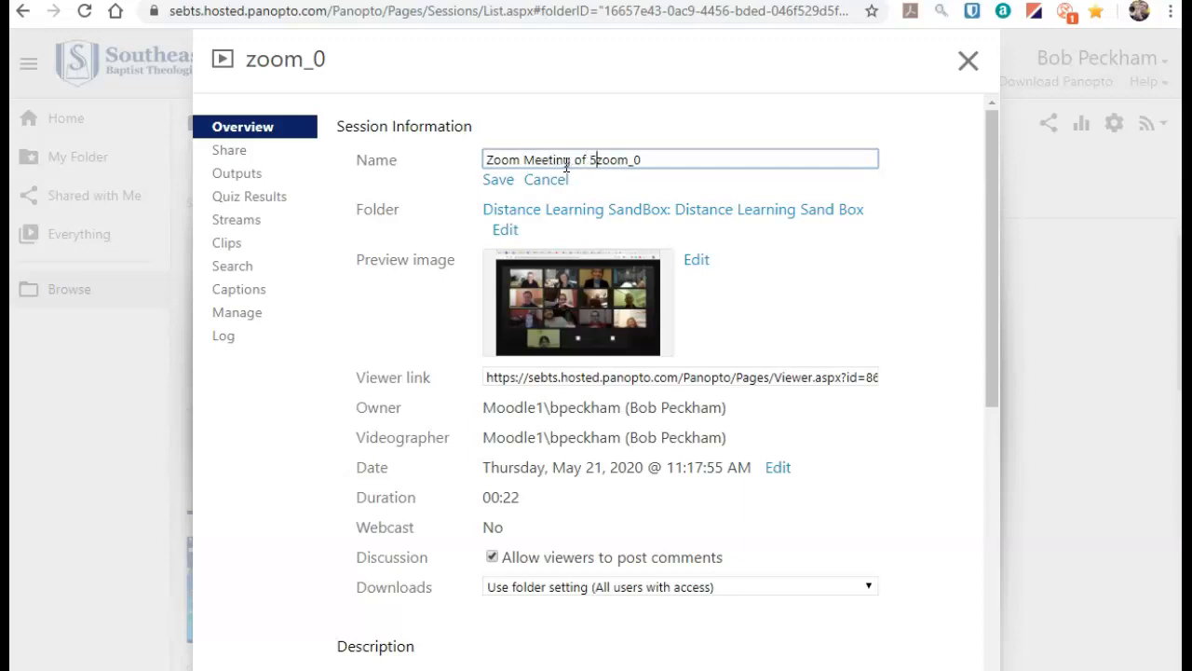
type("2020 on ")
type("Class Po")
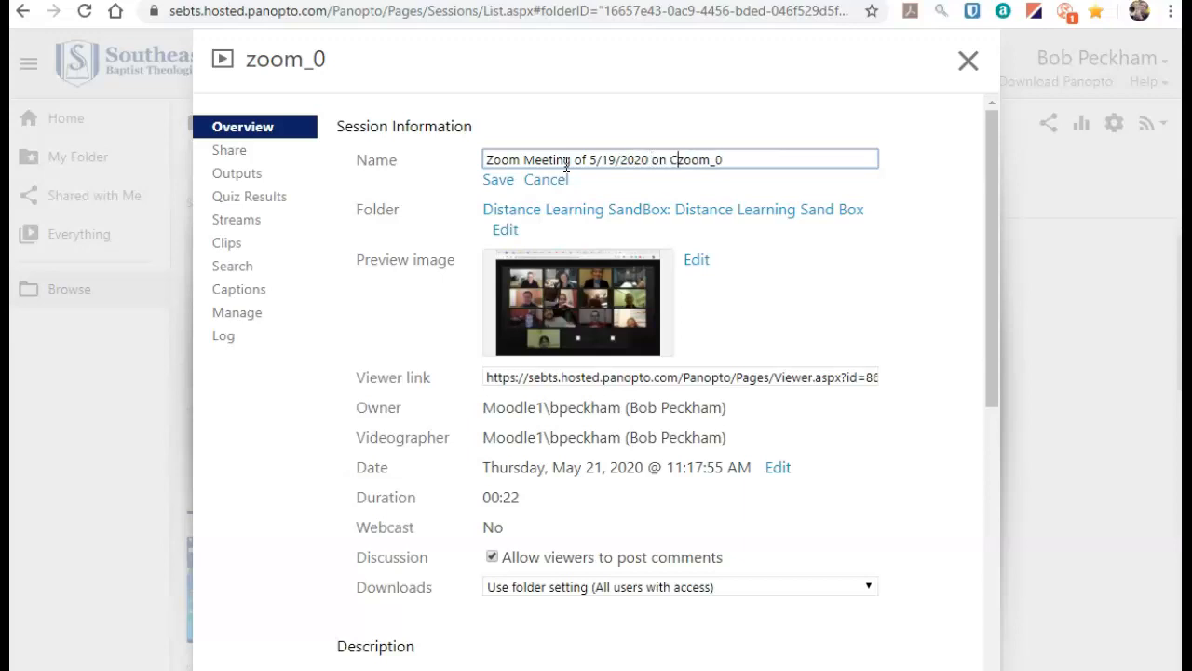
type("licies")
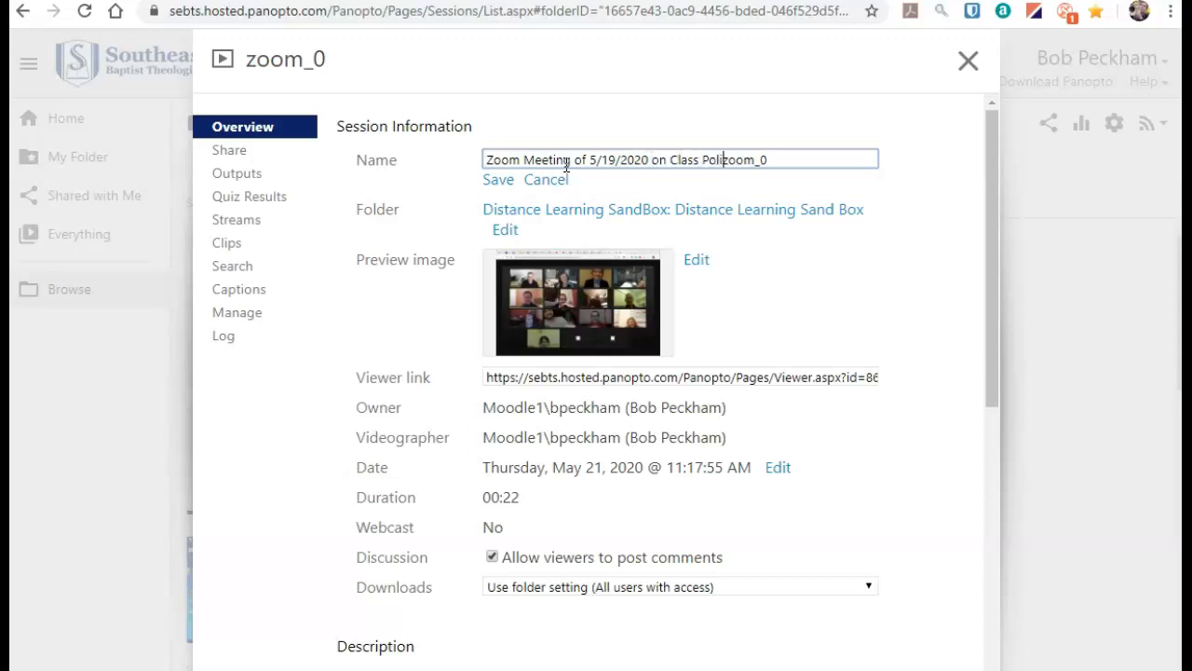
key("Delete")
key("Delete")
key("Delete")
key("Delete")
key("Delete")
key("Delete")
left_click(499, 180)
left_click(968, 61)
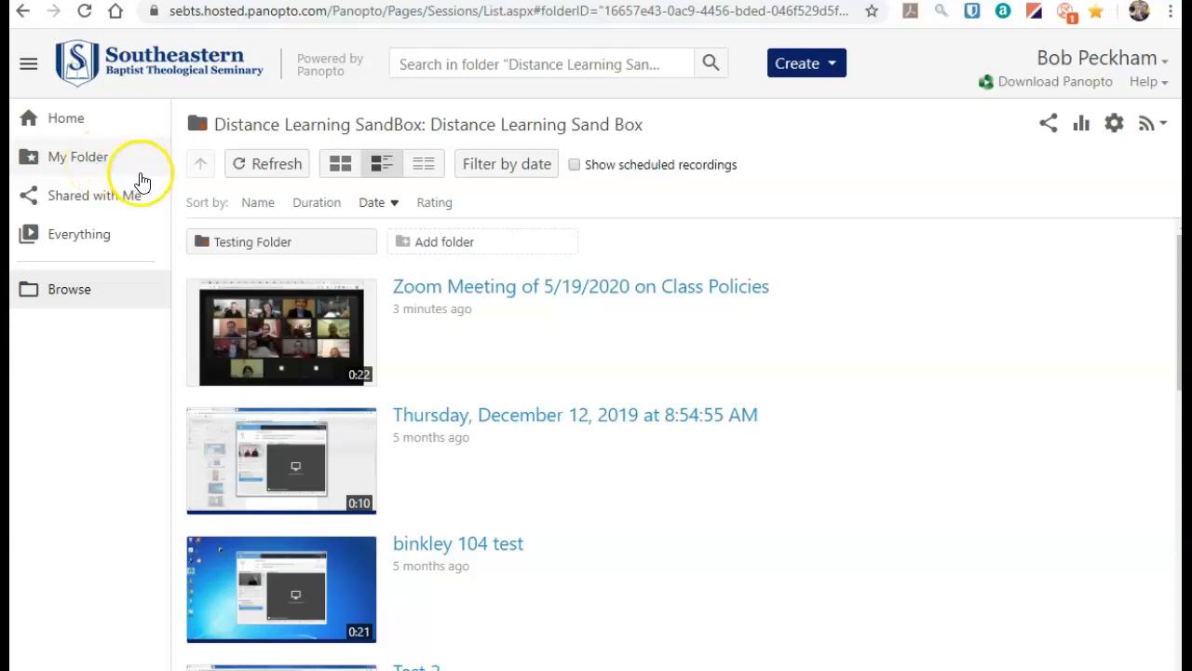
Review the folders available for the "Zoom Meeting of 5/19/2020 on Class Policies" recording and leave its settings without saving.
mouse_move(419, 304)
left_click(433, 338)
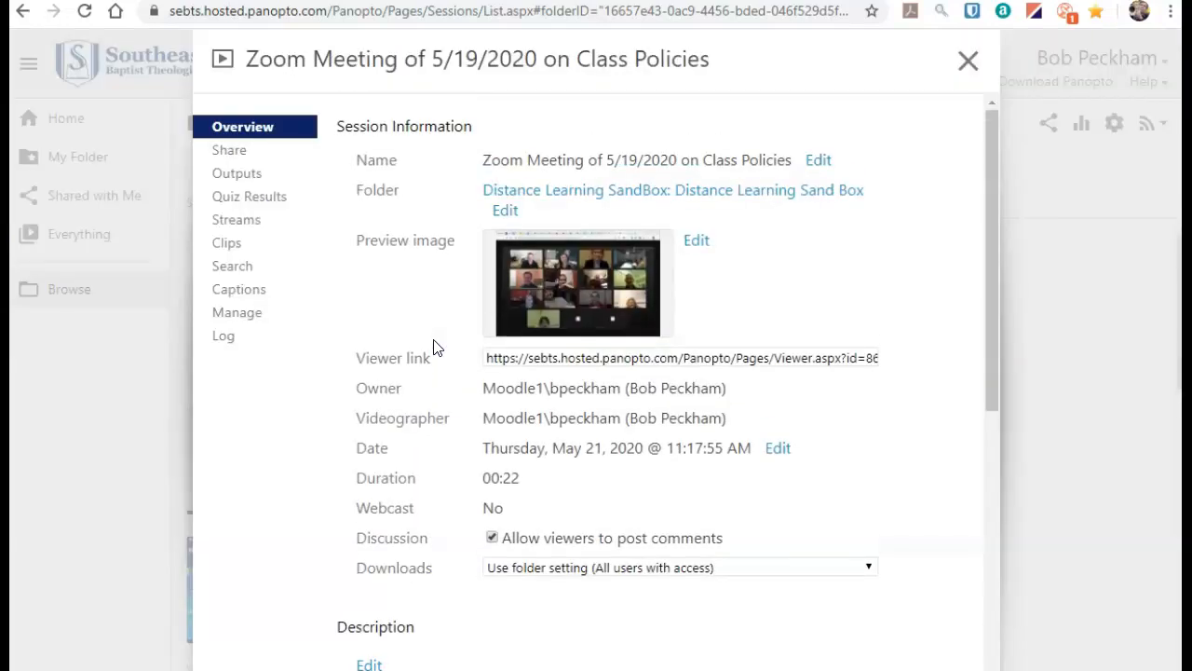
left_click(383, 298)
left_click(513, 213)
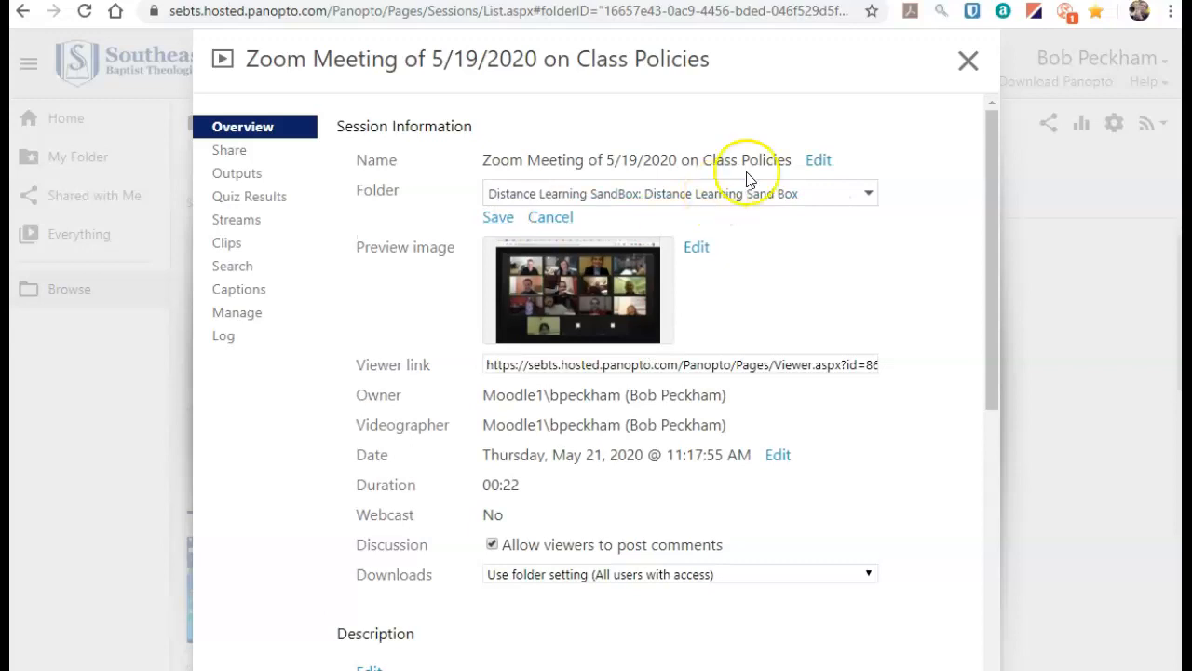
left_click(875, 193)
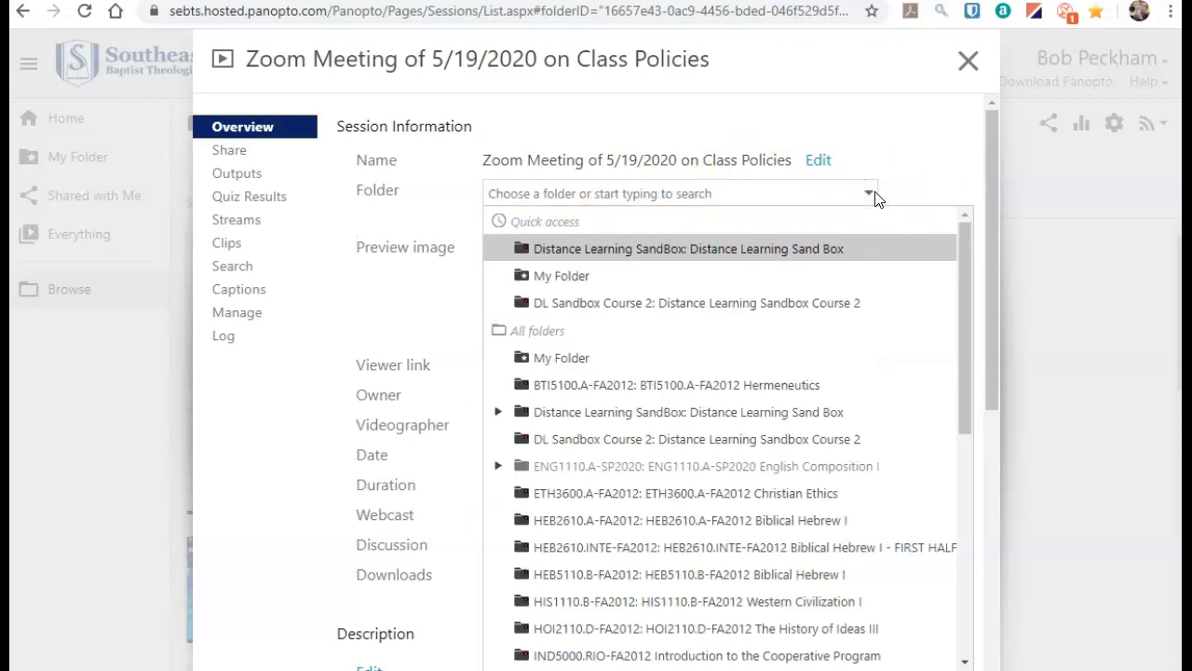
left_click(927, 197)
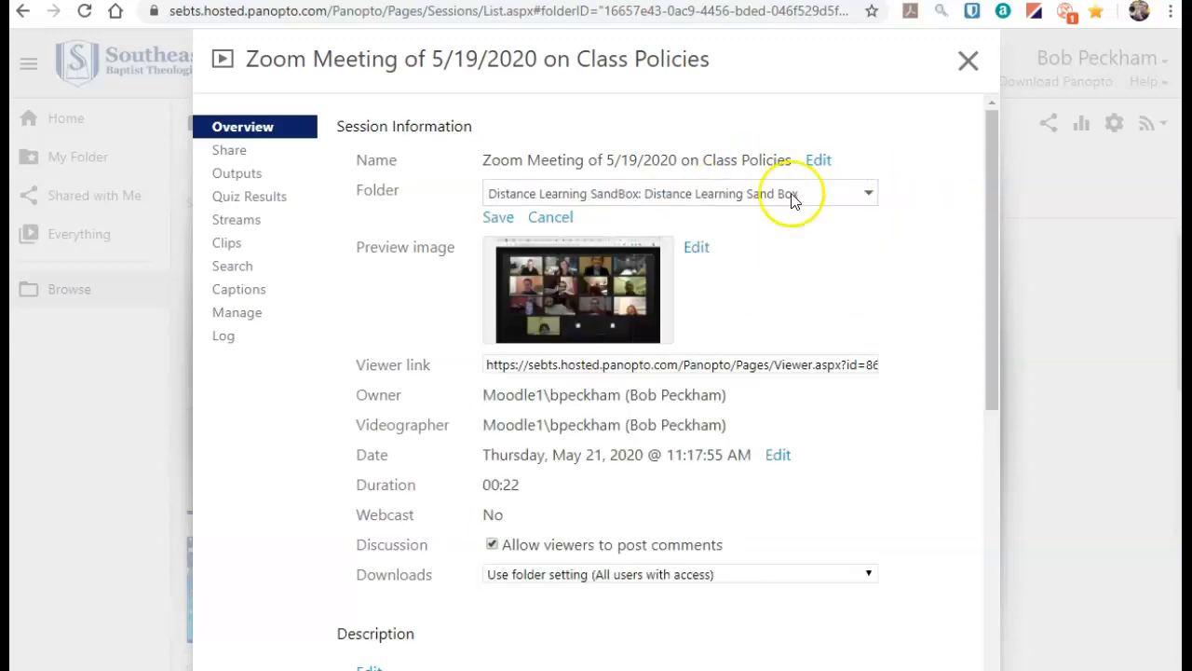
left_click(967, 63)
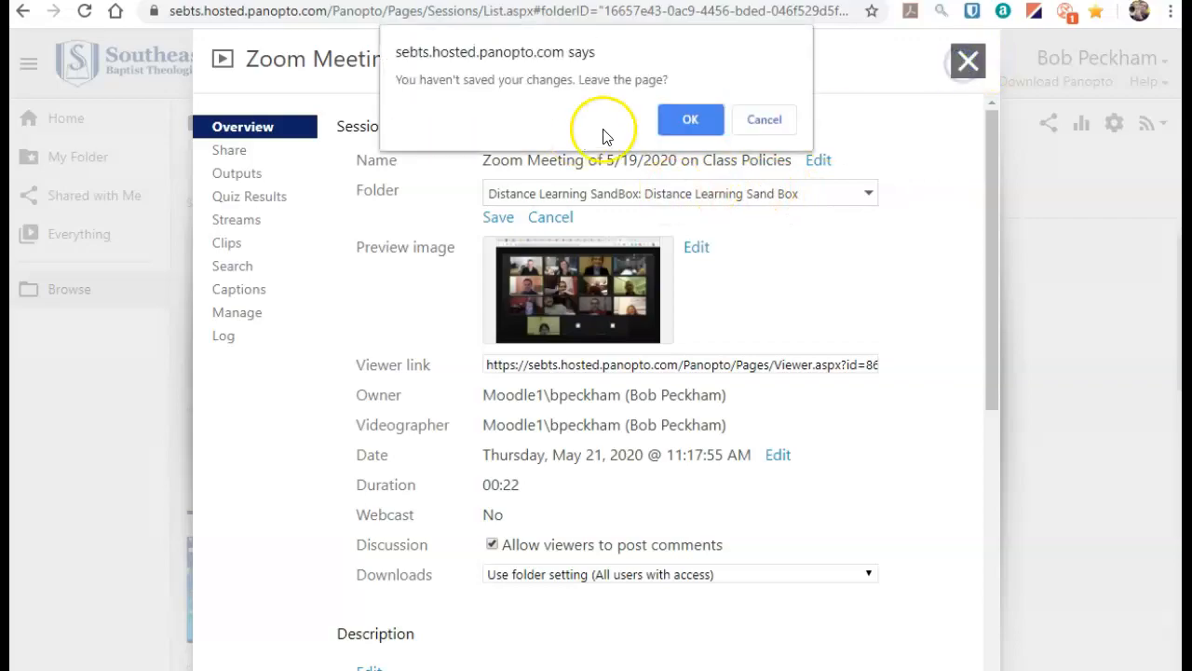
left_click(690, 115)
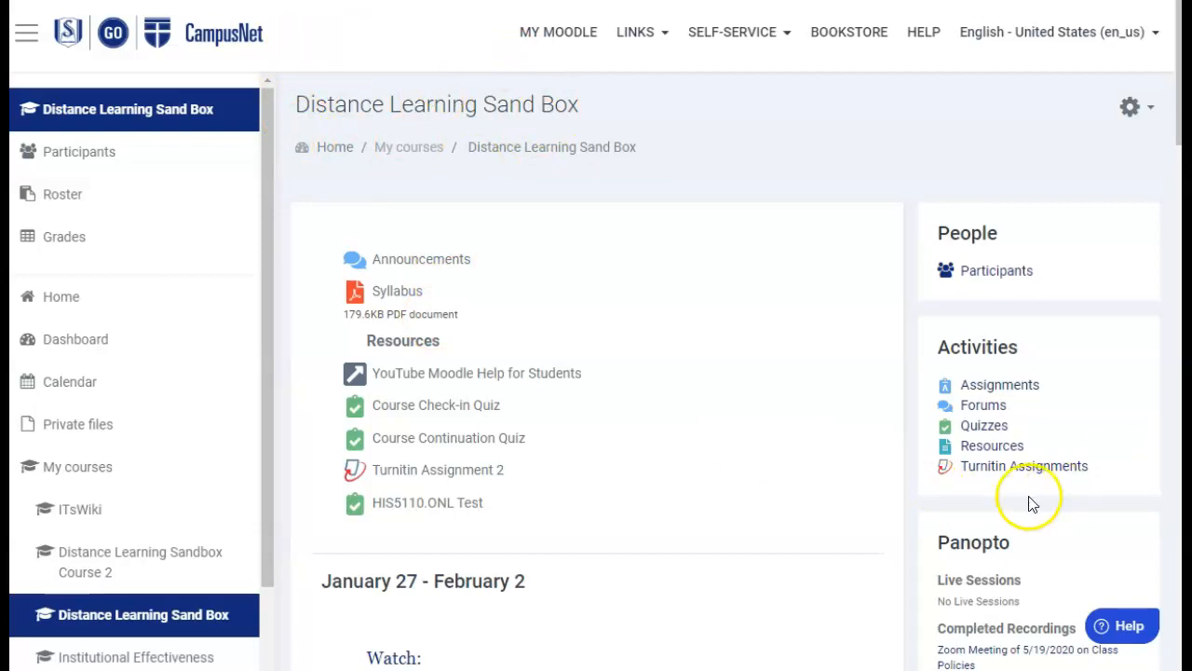
In the CampusNet Distance Learning Sand Box course, check the Panopto block's completed recordings and turn editing on.
scroll(1034, 498, "down", 2)
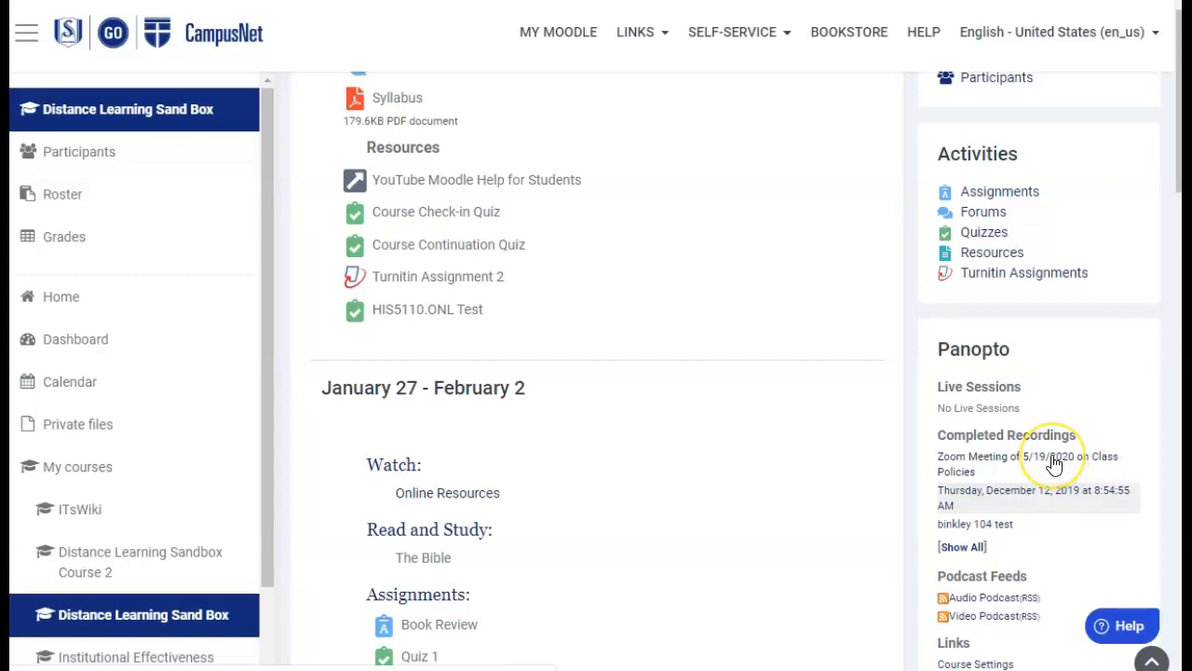
scroll(1025, 399, "up", 3)
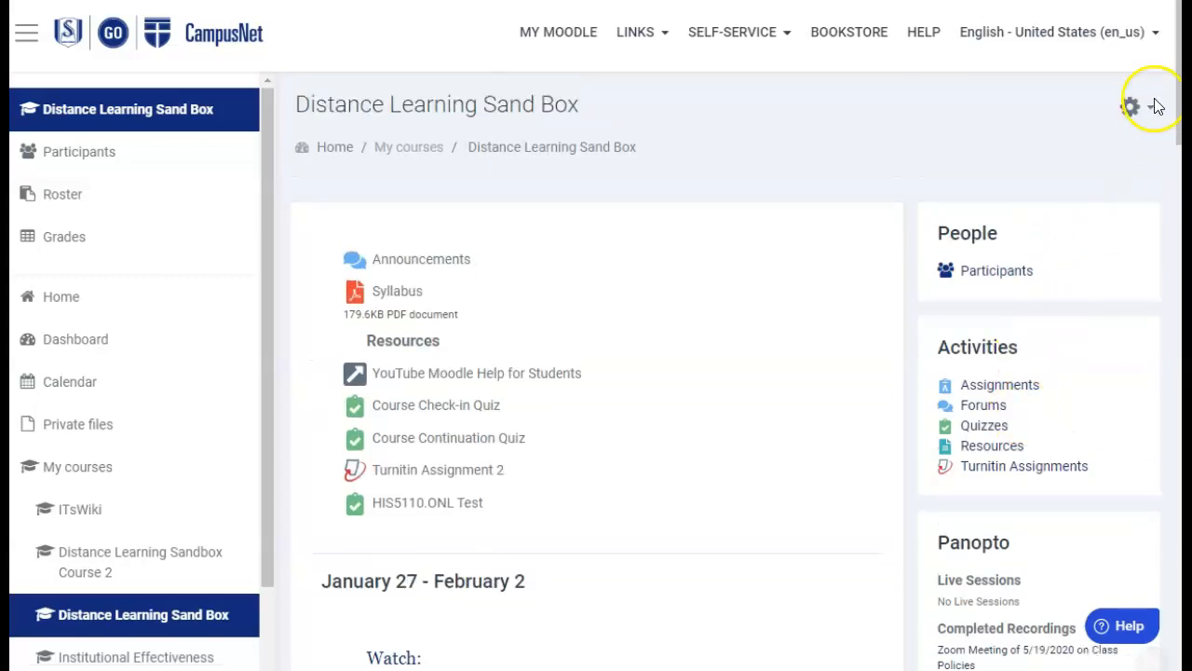
left_click(1142, 110)
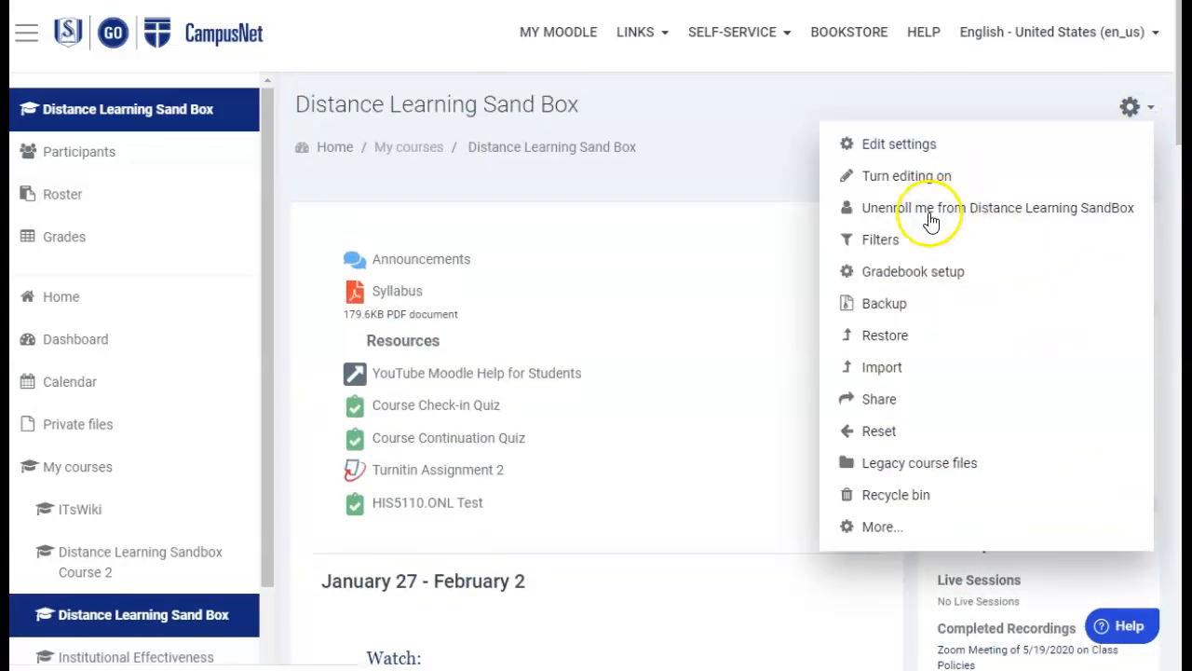
left_click(901, 177)
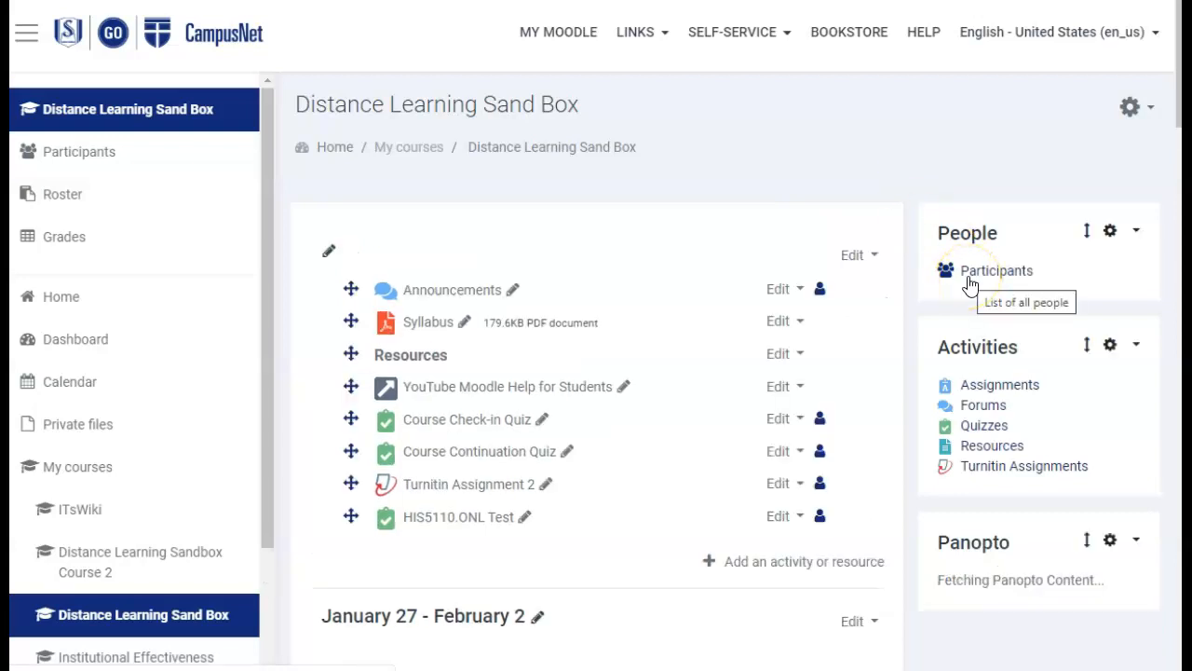
Open the Panopto block's configuration in the Distance Learning Sand Box course, sync the course to Panopto and return to the configuration page.
scroll(966, 275, "down", 2)
left_click(1110, 349)
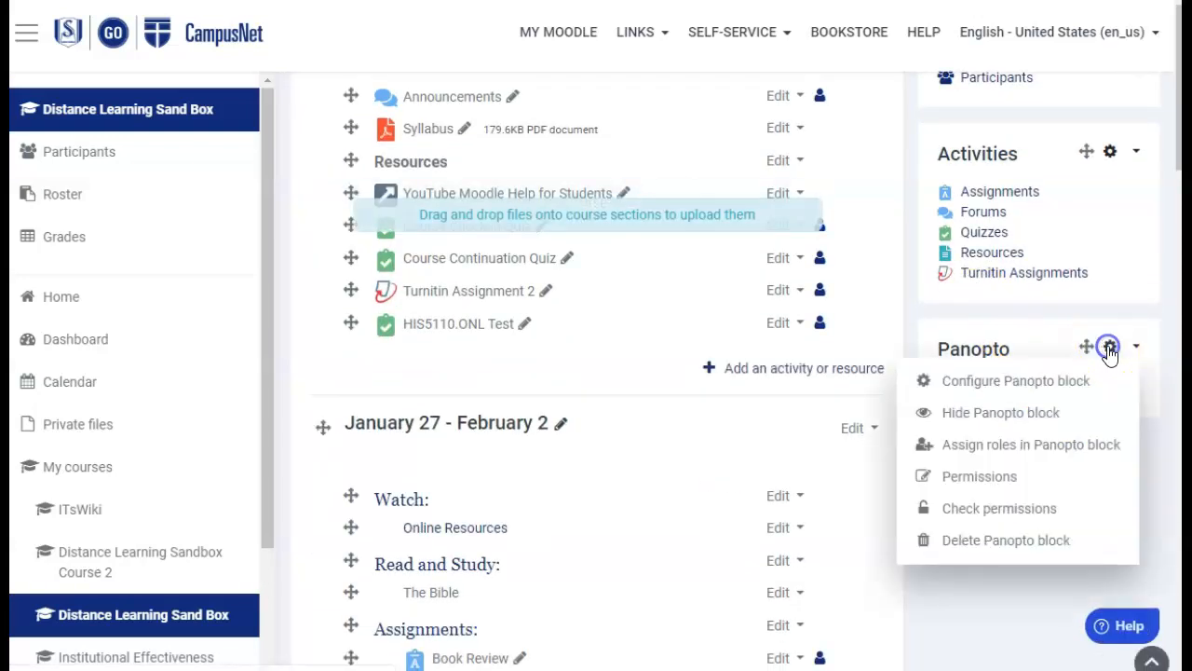
left_click(1046, 384)
left_click(1029, 407)
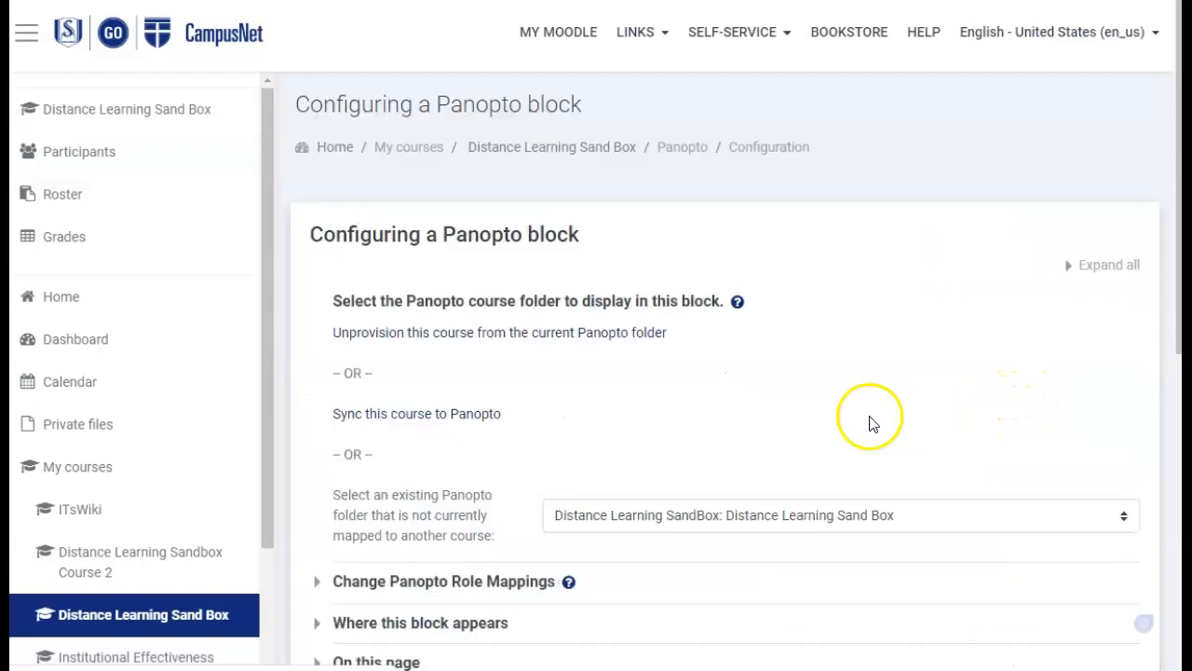
left_click(446, 418)
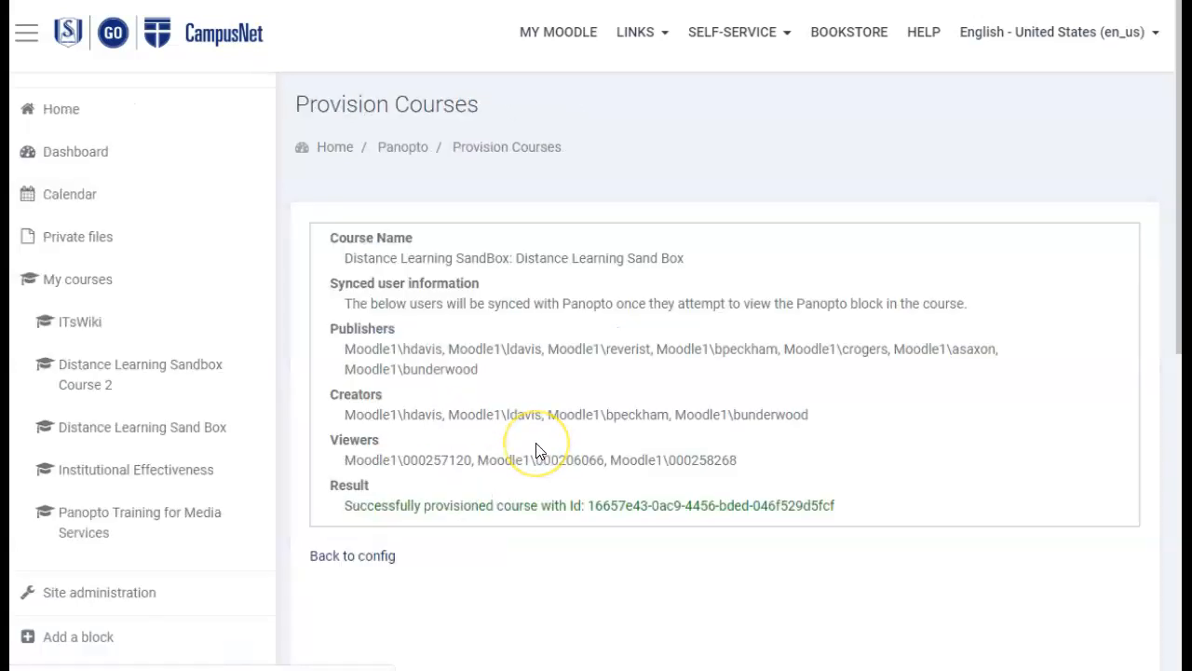
left_click(374, 559)
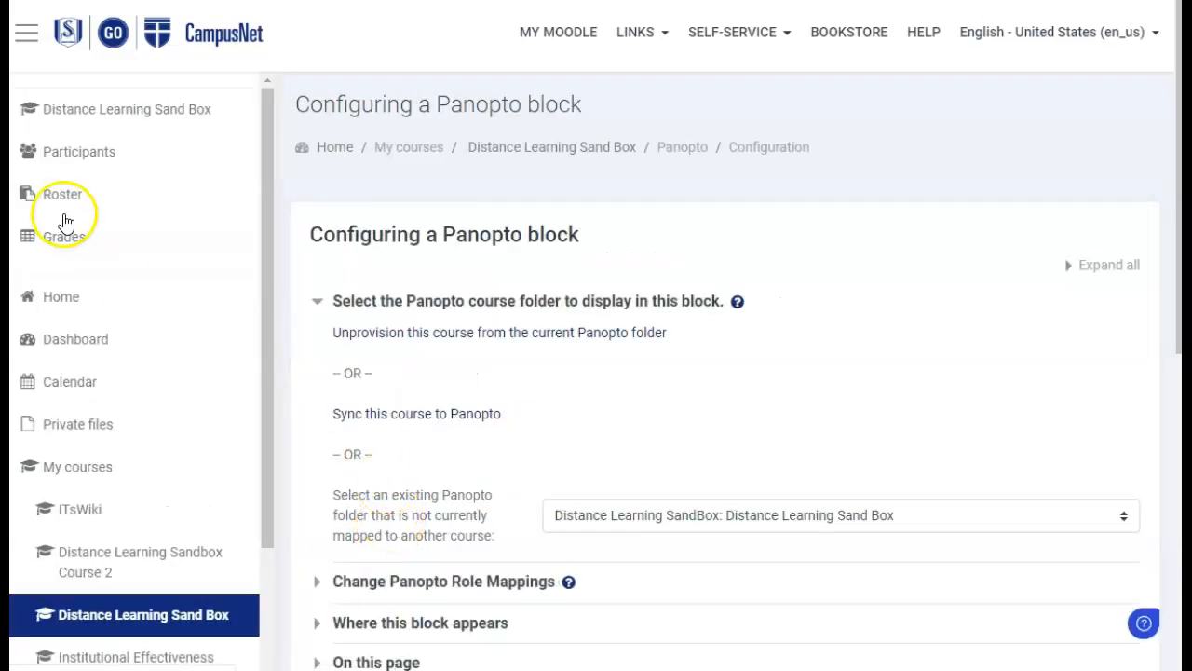
Return to the Distance Learning Sand Box course and check its Panopto block and Panopto folder for "Zoom Meeting of 5/19/2020 on Class Policies".
left_click(85, 113)
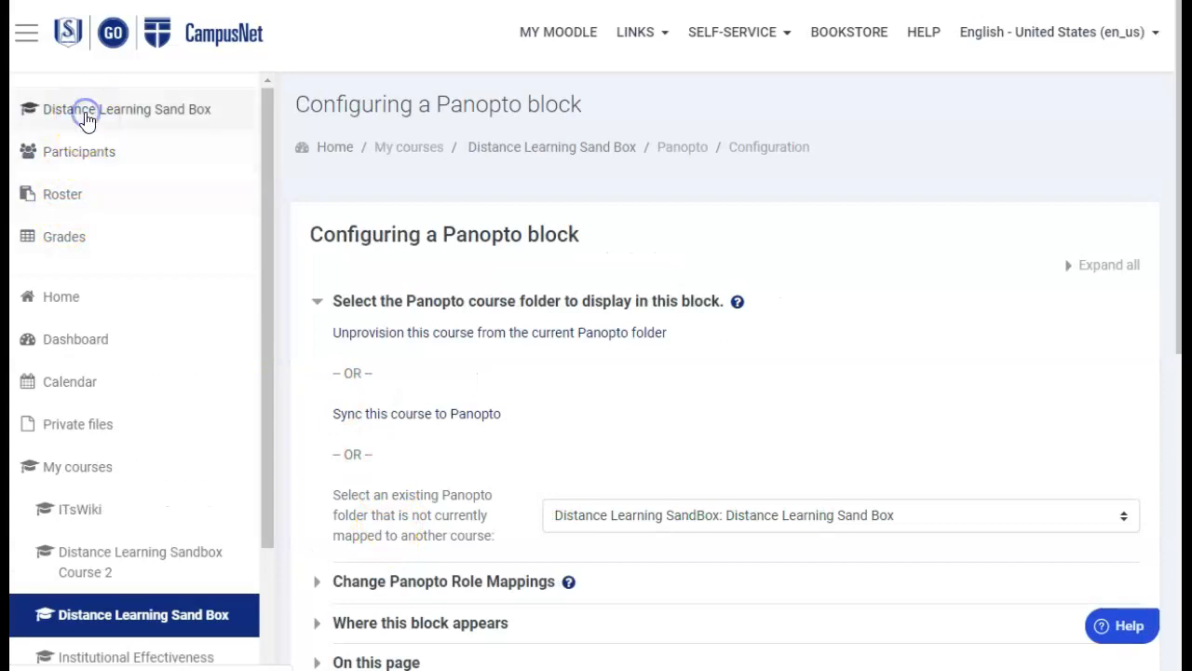
scroll(919, 426, "down", 3)
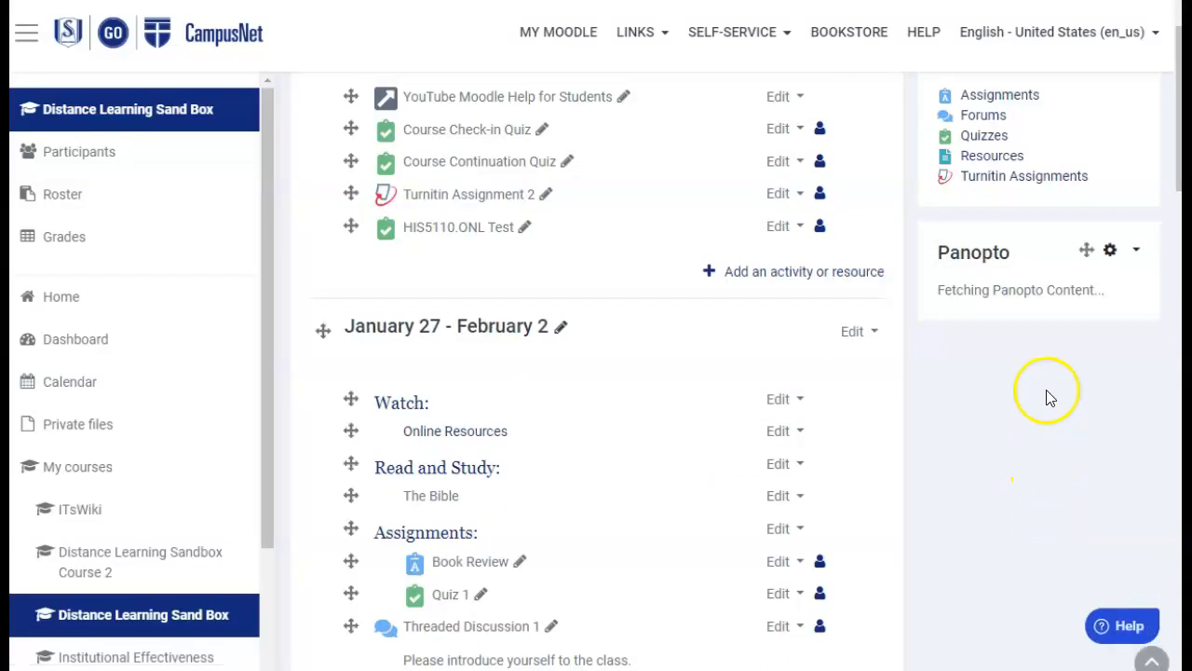
left_click(994, 364)
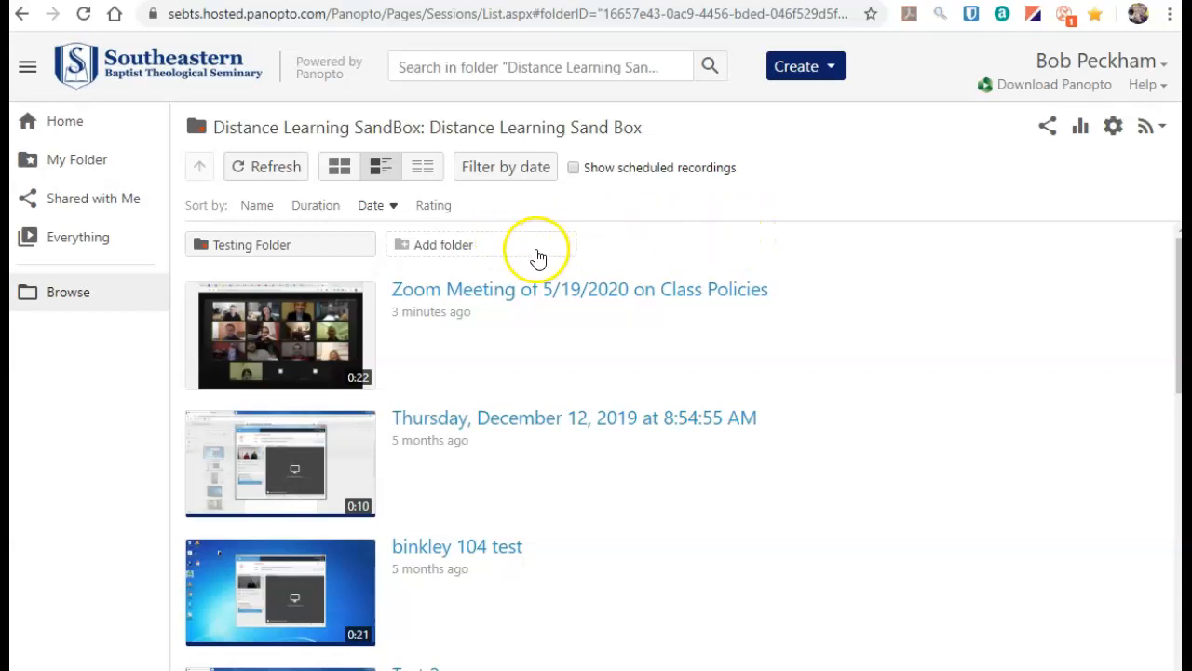
mouse_move(311, 304)
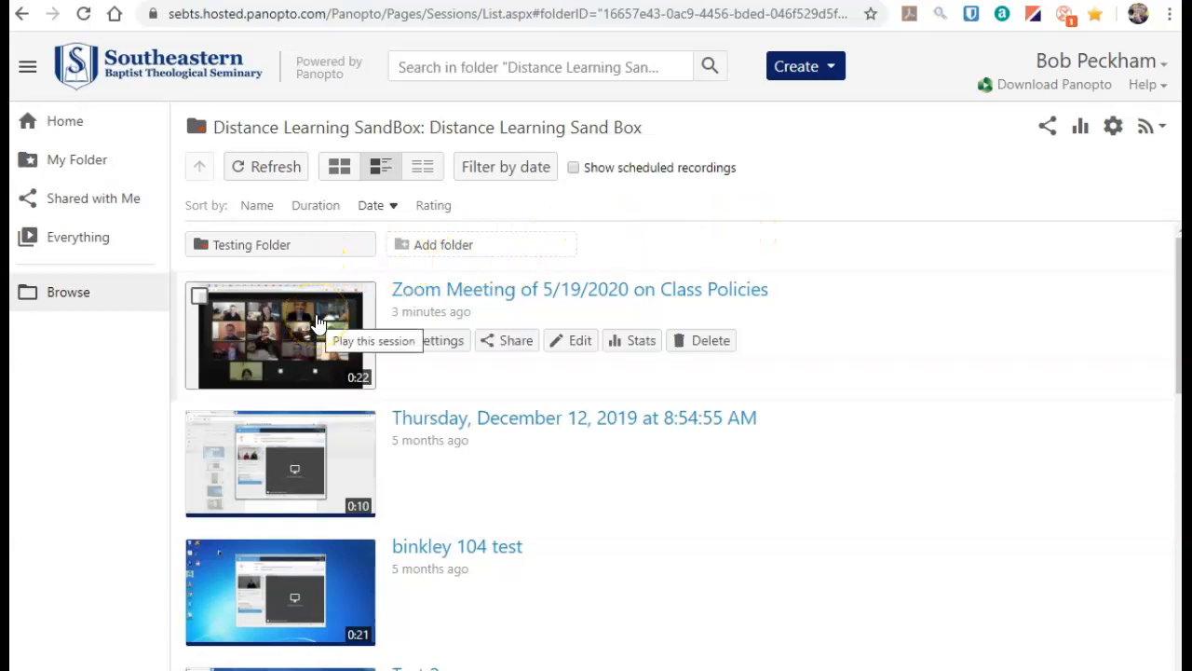